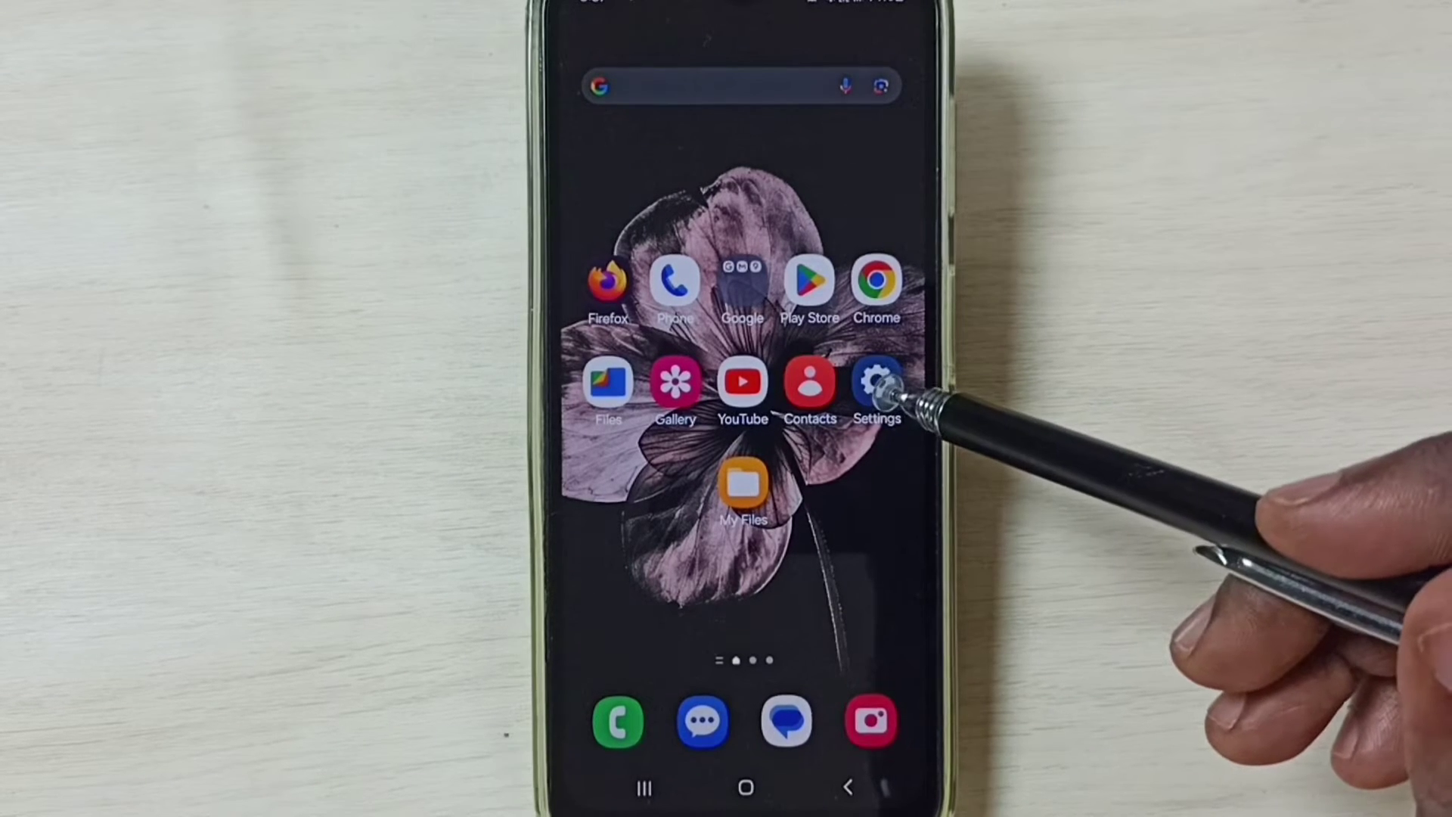
# Go to Settings > General management > Reset.
pyautogui.click(879, 386)
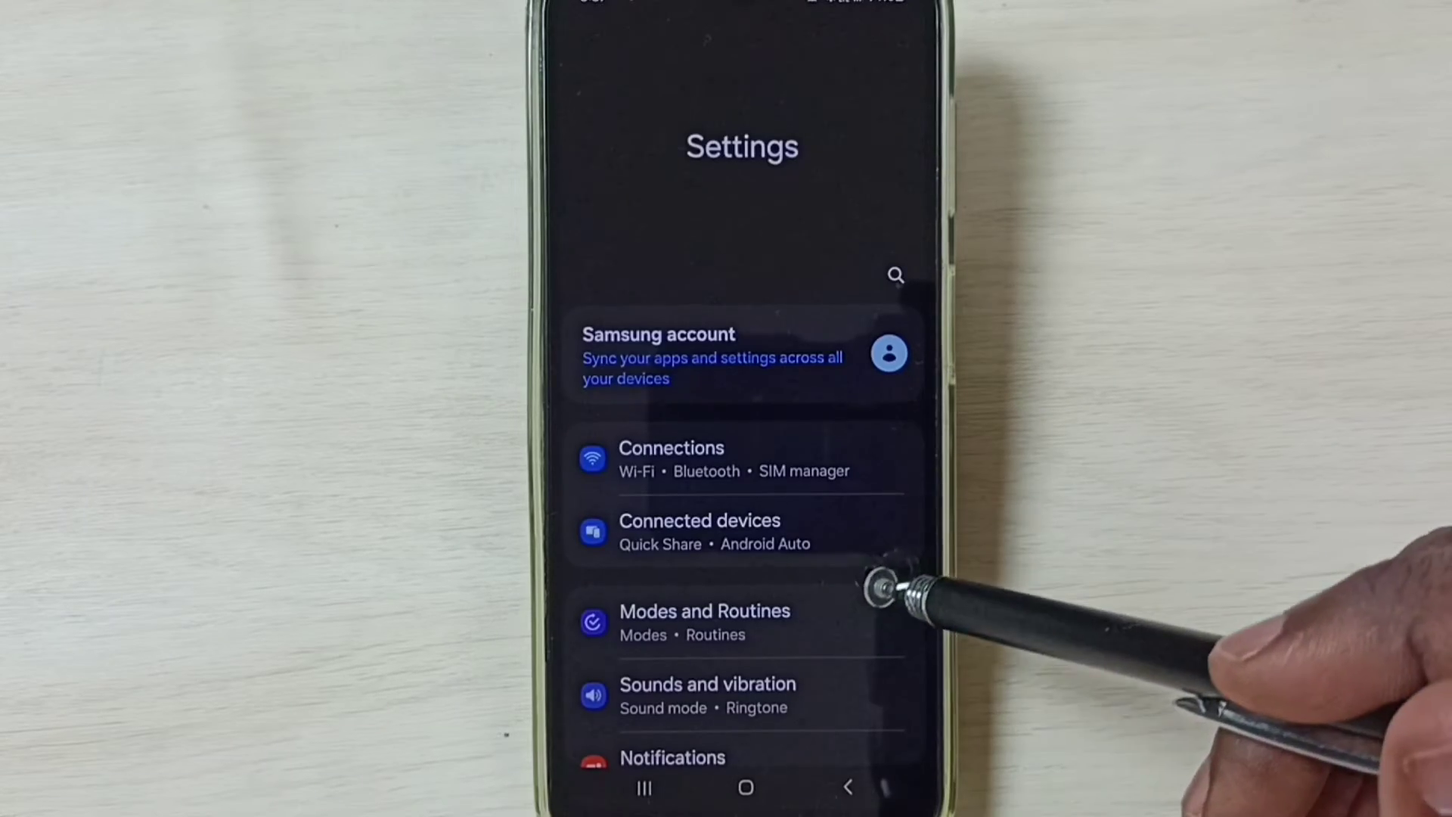
pyautogui.scroll(-10, 794, 568)
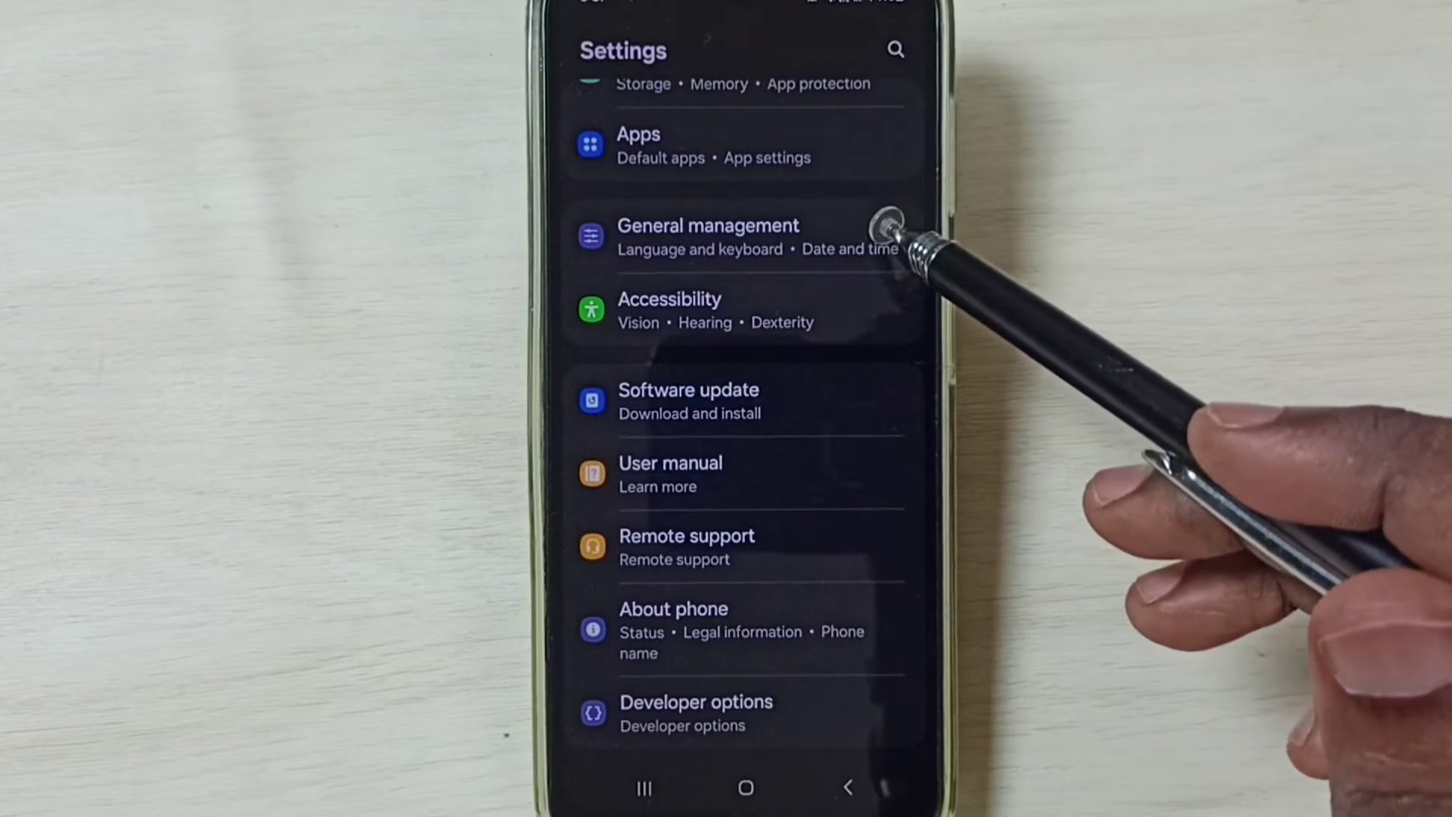
pyautogui.click(891, 241)
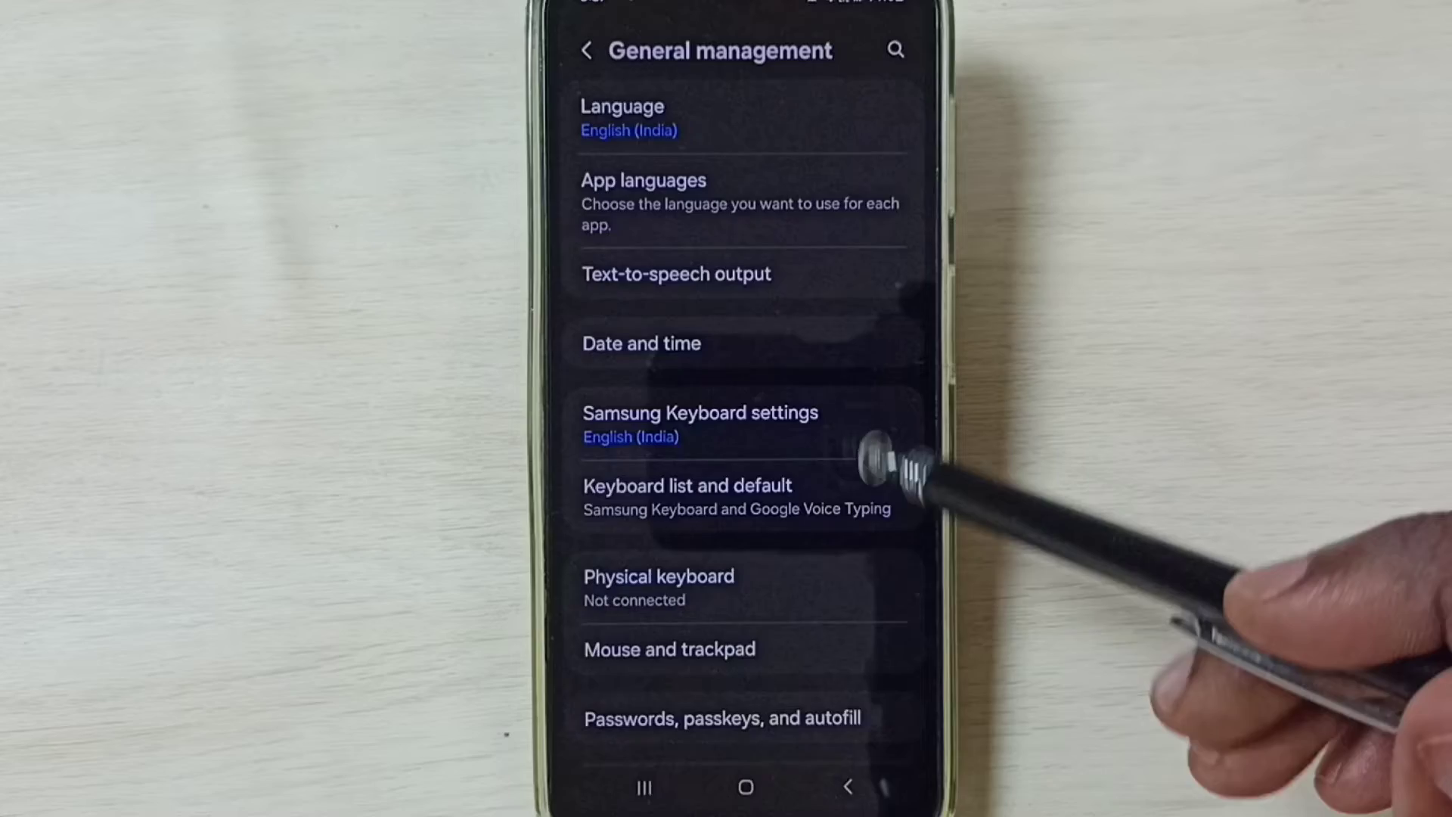
pyautogui.scroll(-5, 868, 568)
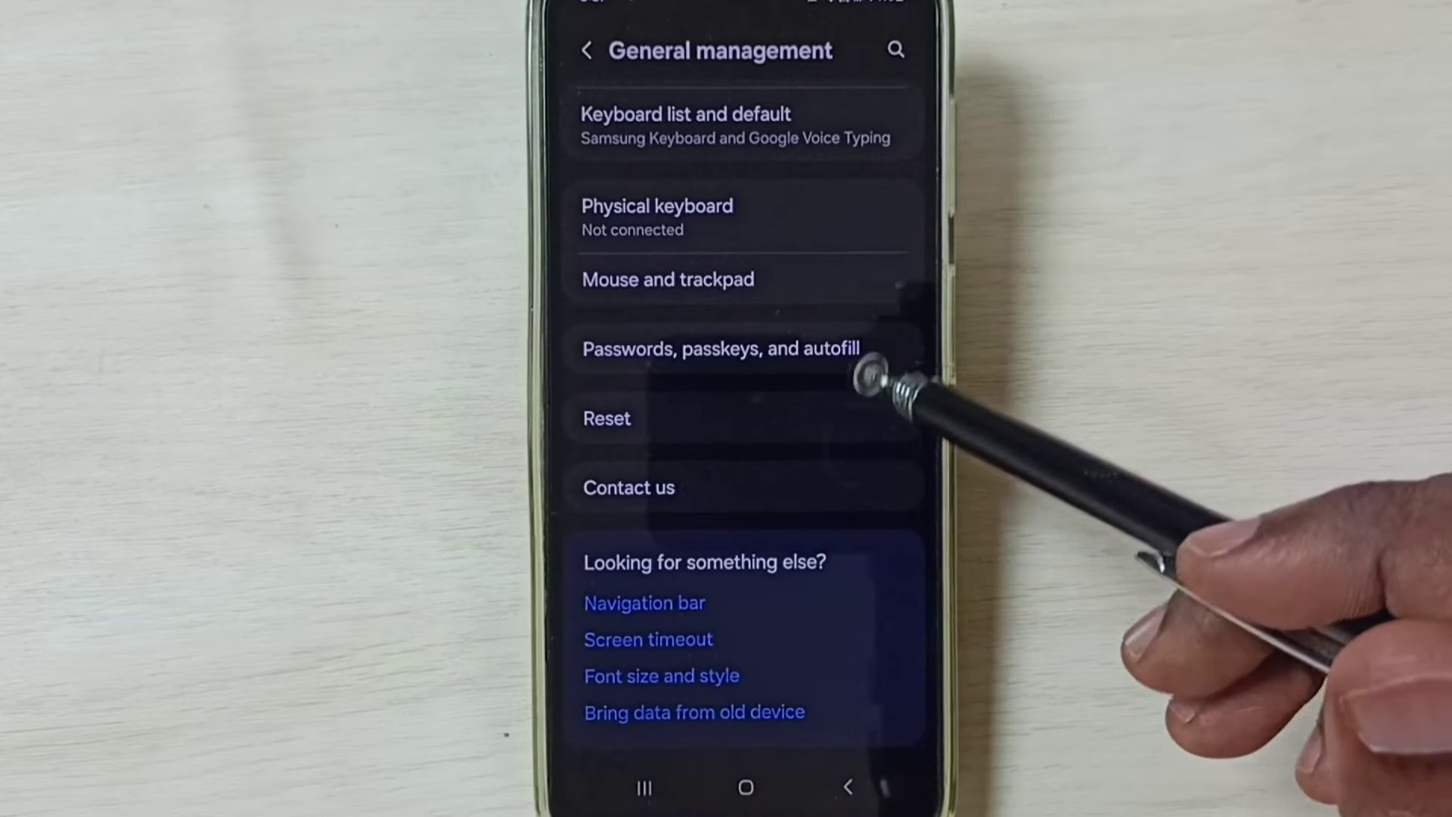
pyautogui.click(875, 419)
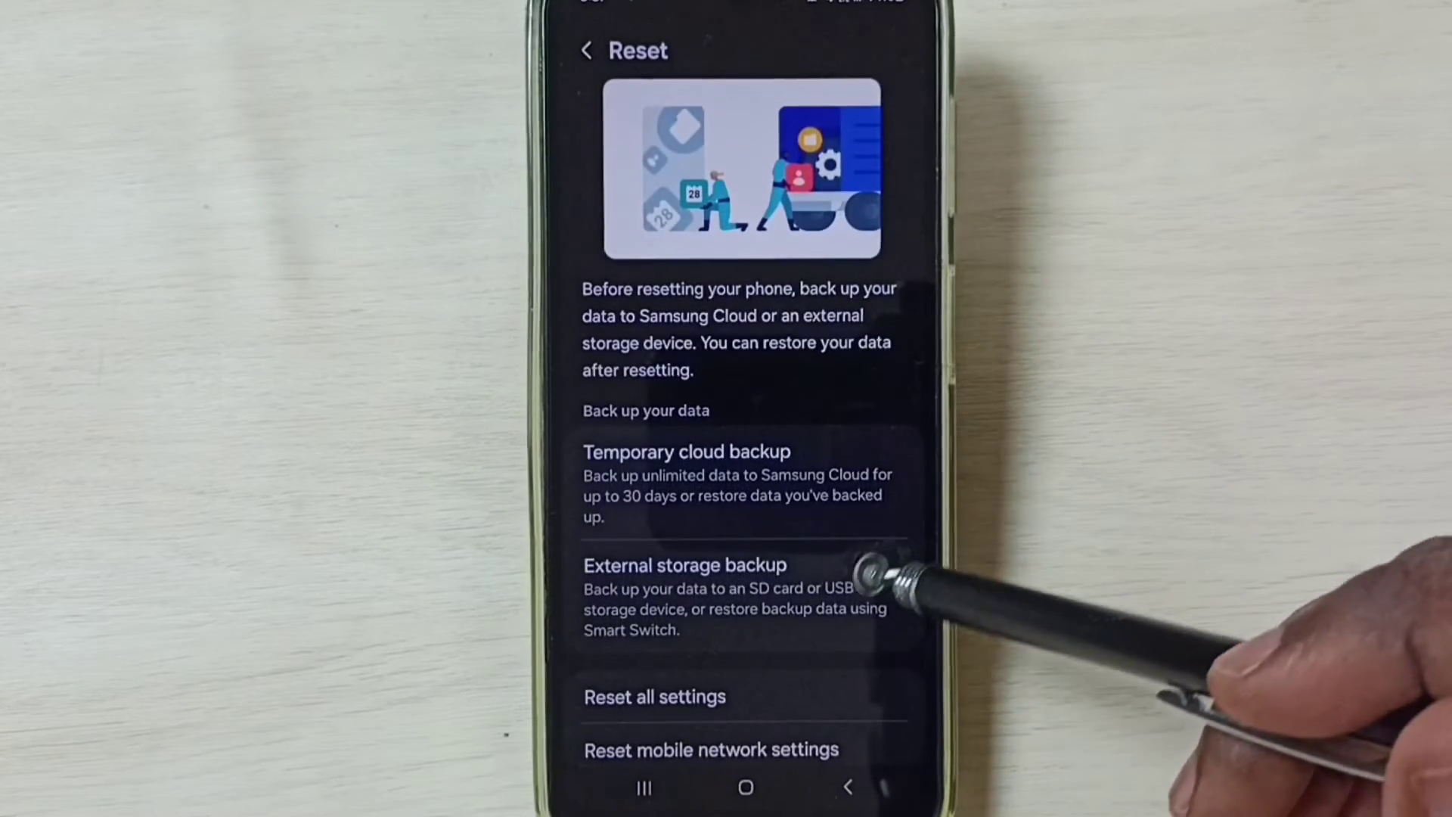
pyautogui.scroll(-5, 863, 511)
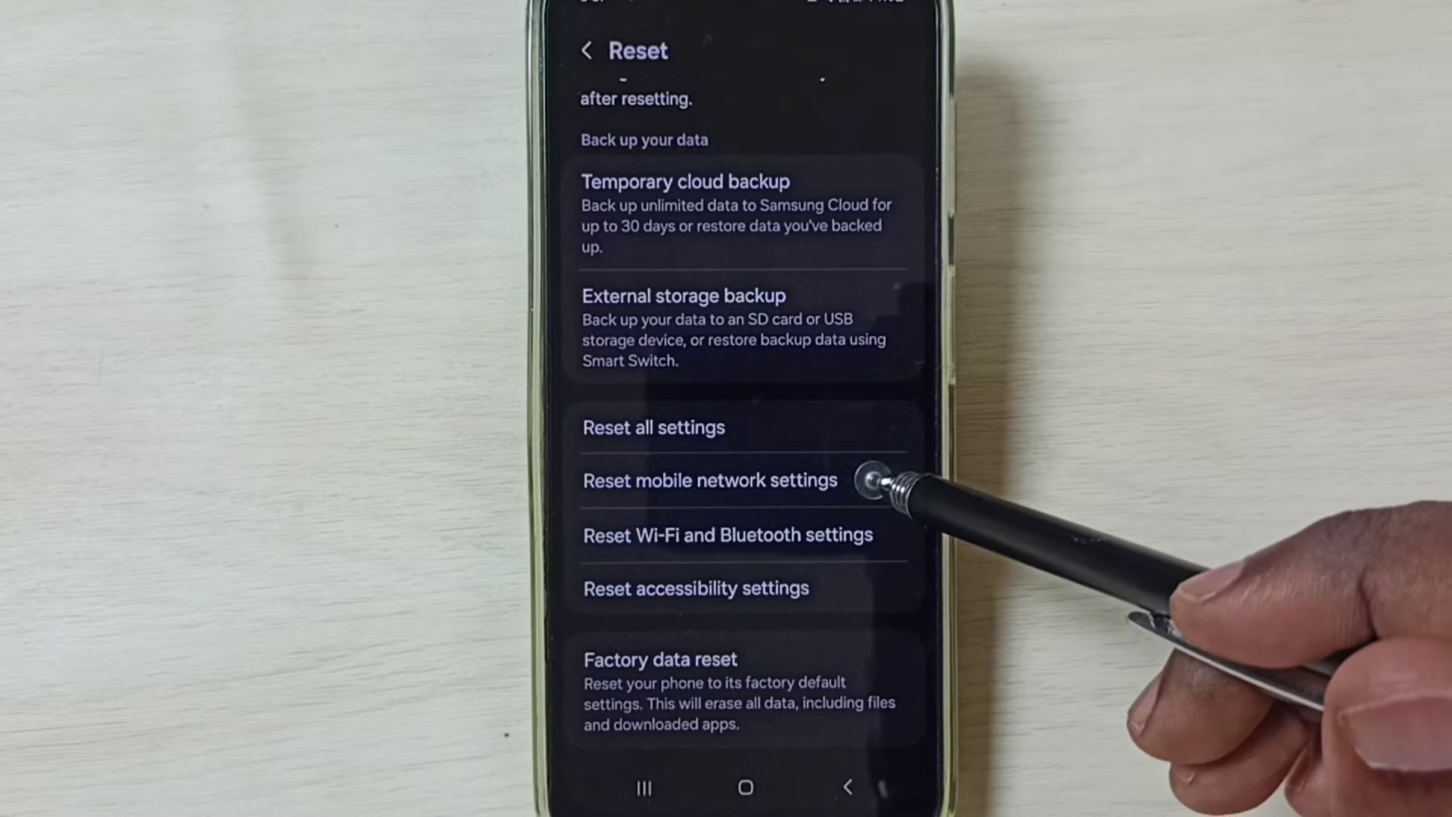
# Reset the mobile network settings and confirm the reset.
pyautogui.click(874, 481)
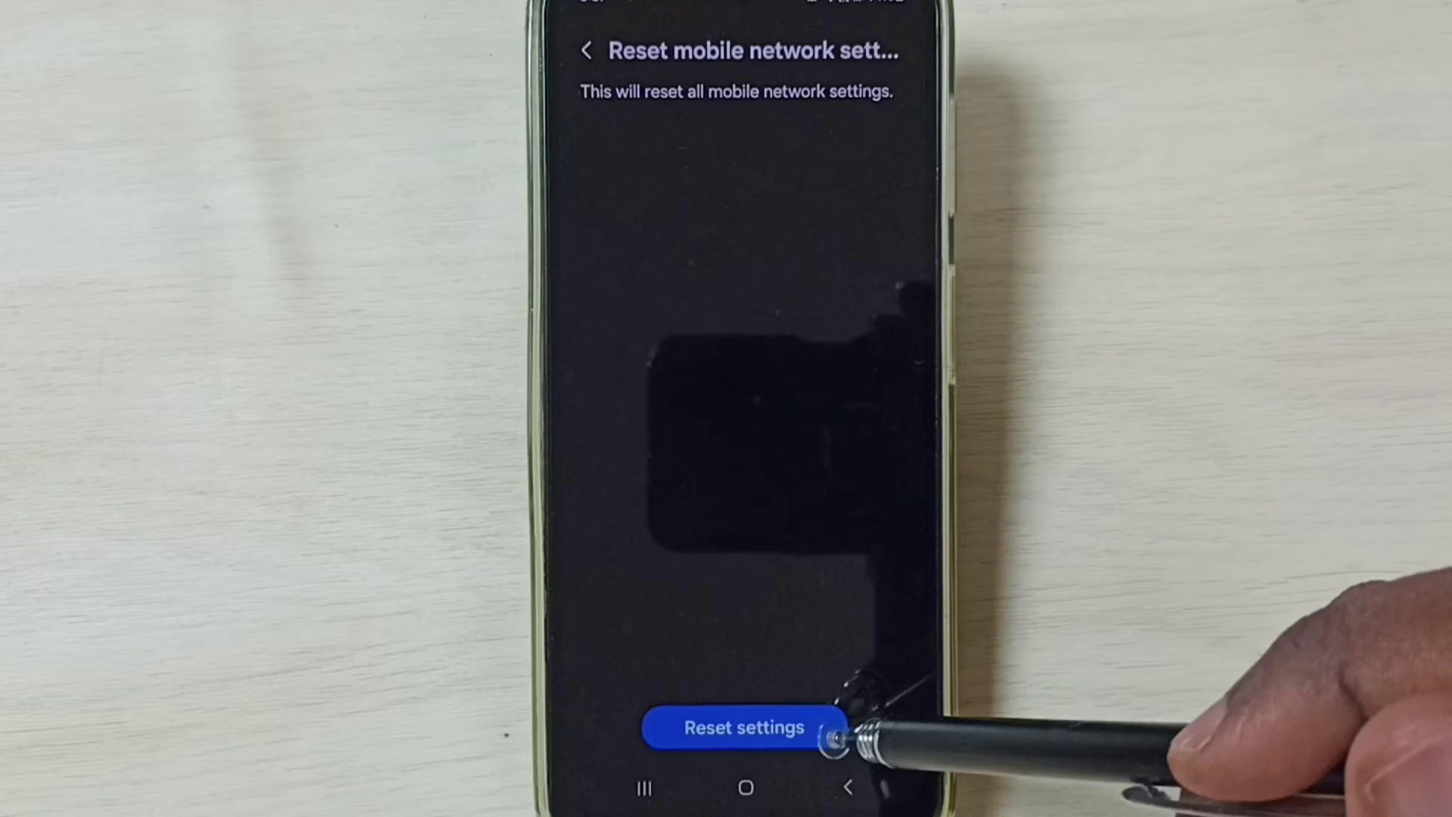
pyautogui.click(795, 728)
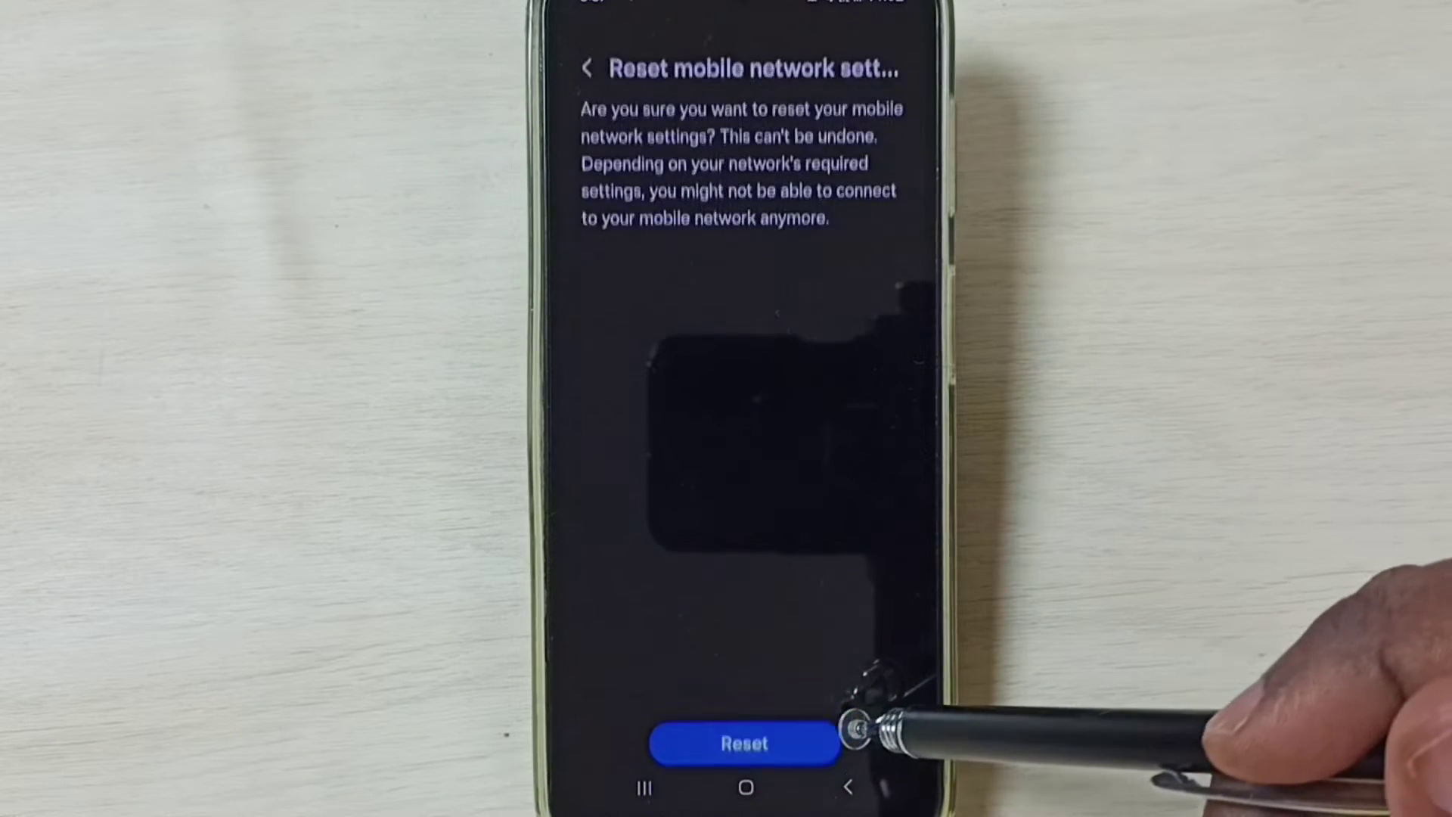
pyautogui.click(795, 727)
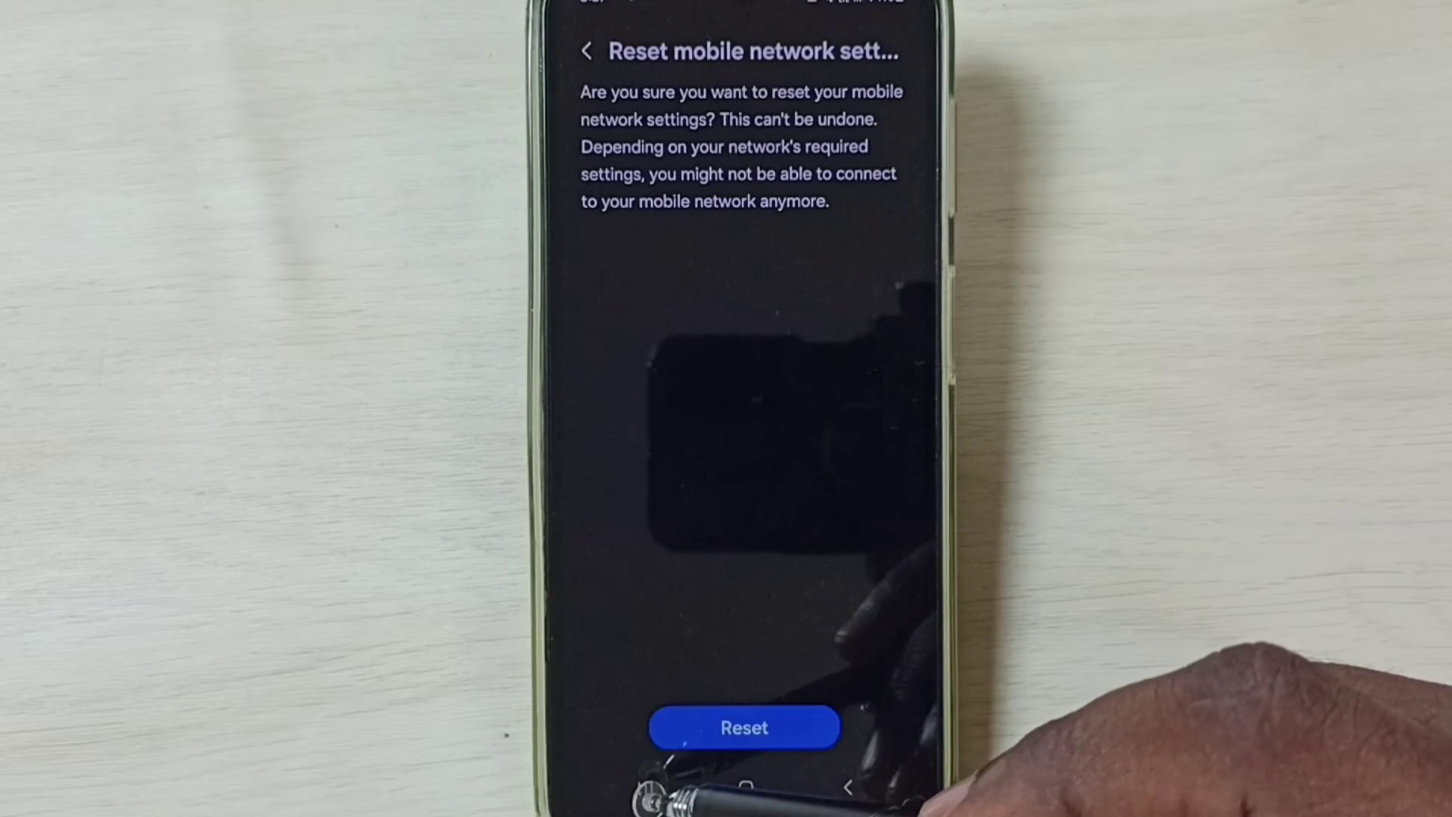
# Close Settings from Recents and reopen it at Connections > Mobile networks.
pyautogui.click(649, 791)
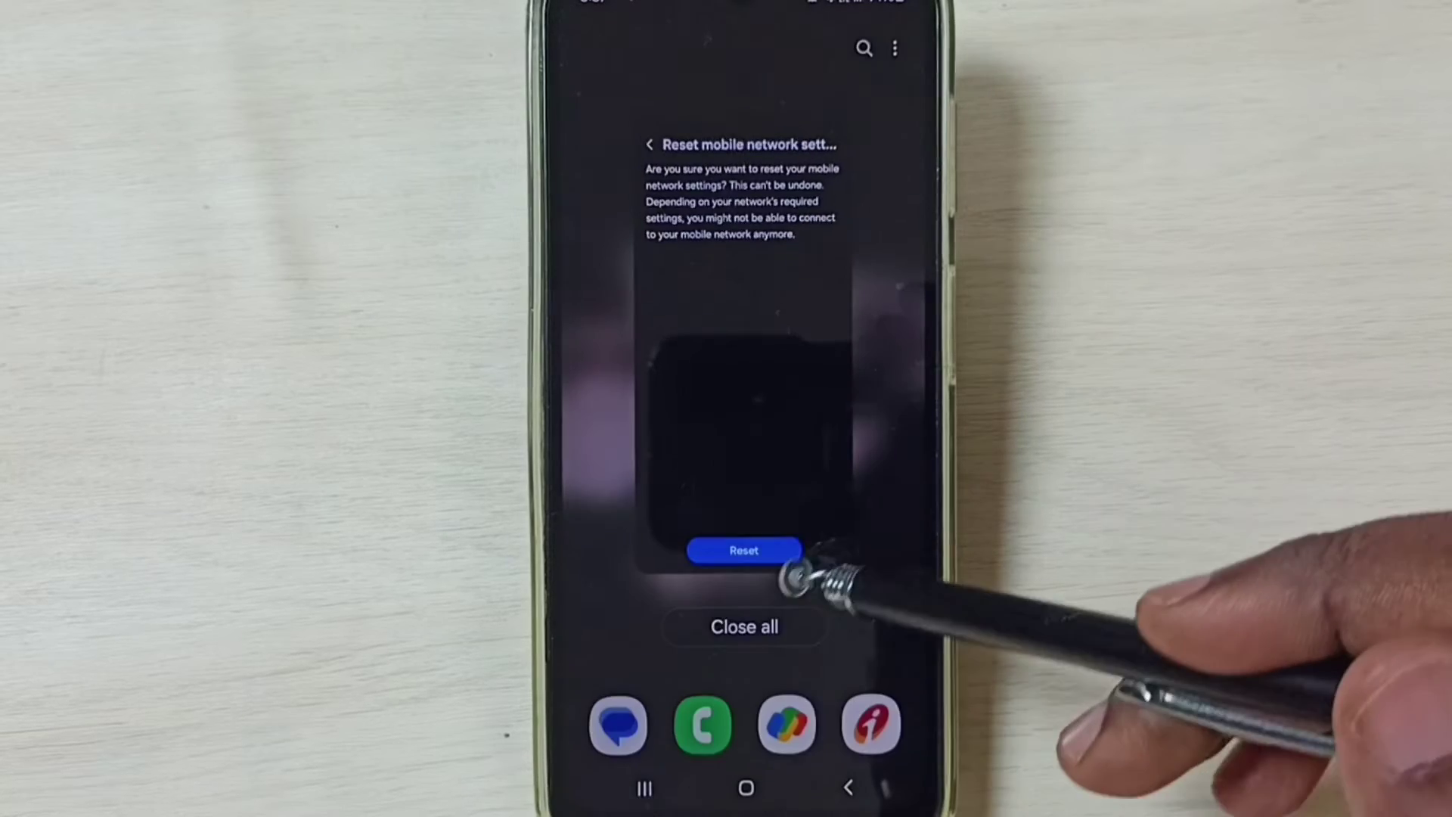
pyautogui.moveTo(795, 567); pyautogui.dragTo(818, 136)
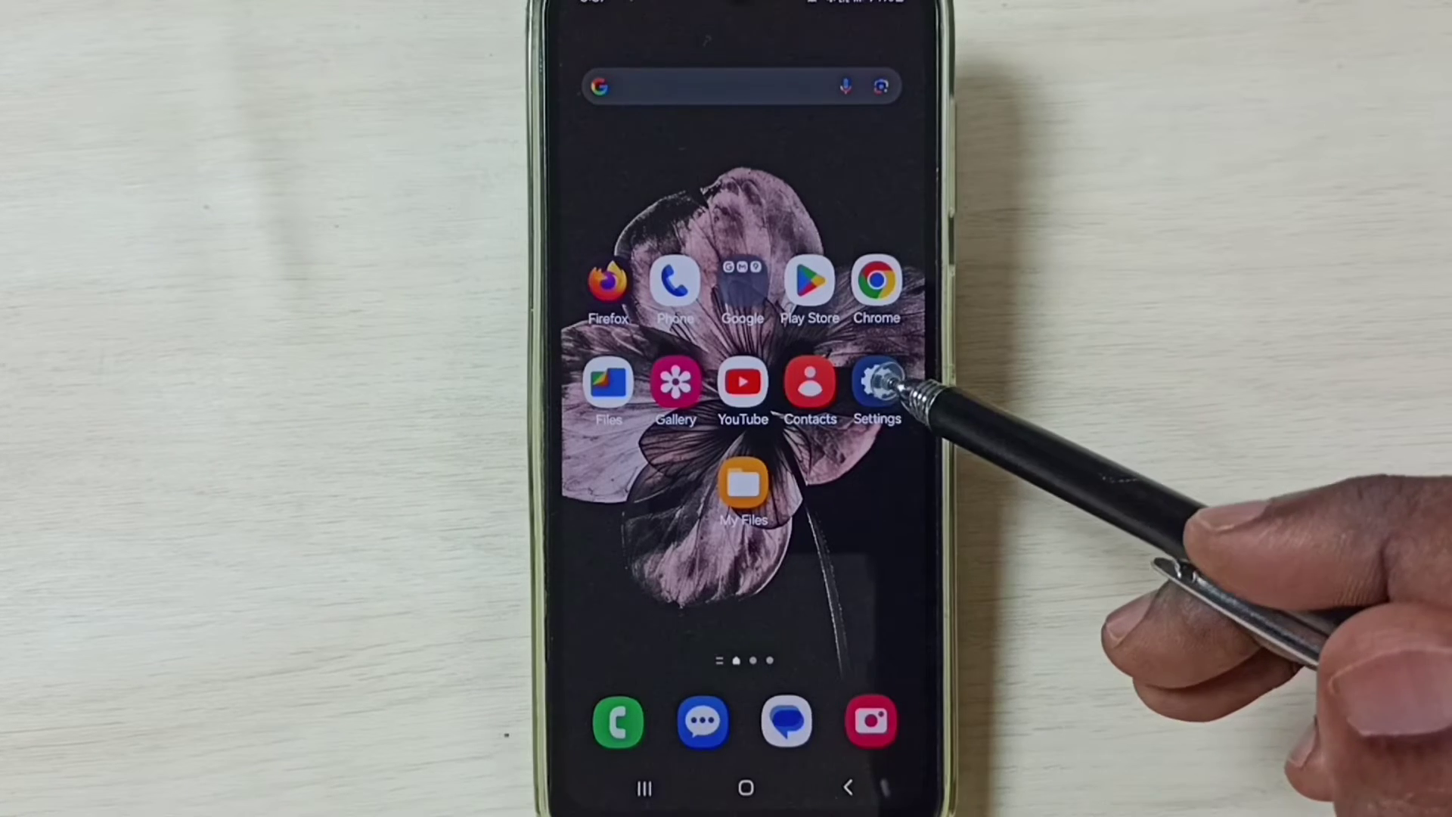
pyautogui.click(883, 387)
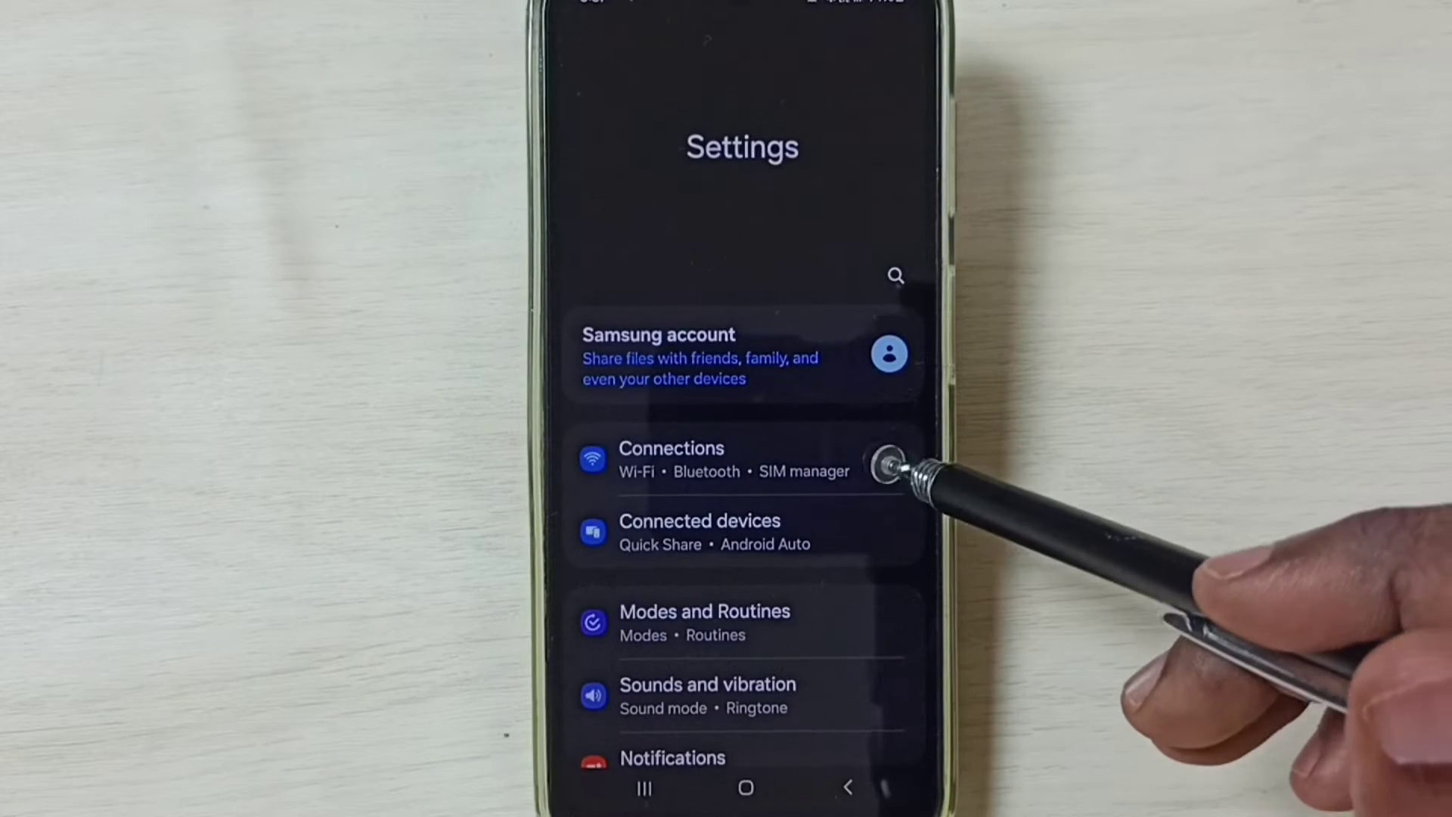
pyautogui.click(902, 458)
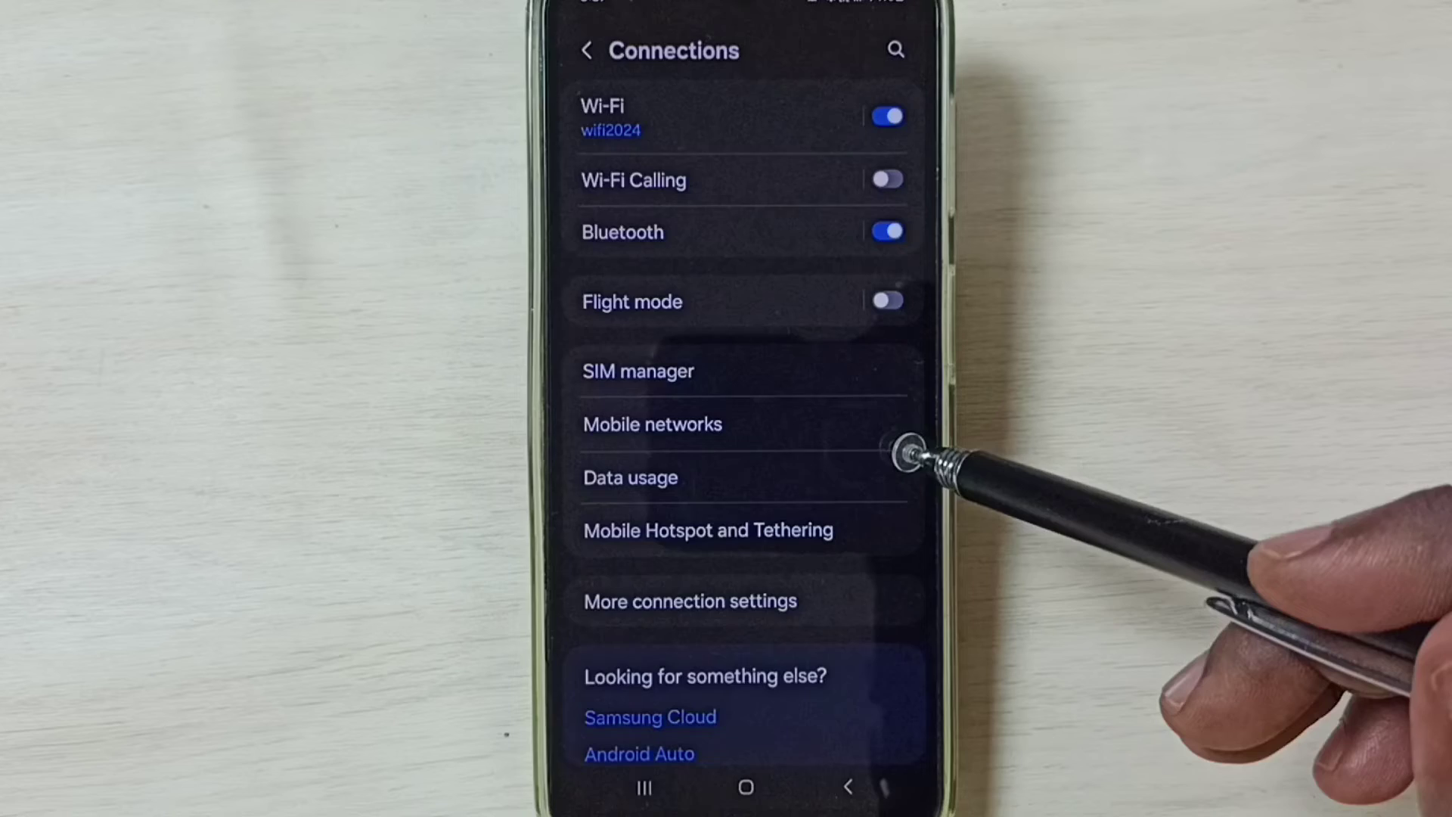
pyautogui.click(896, 427)
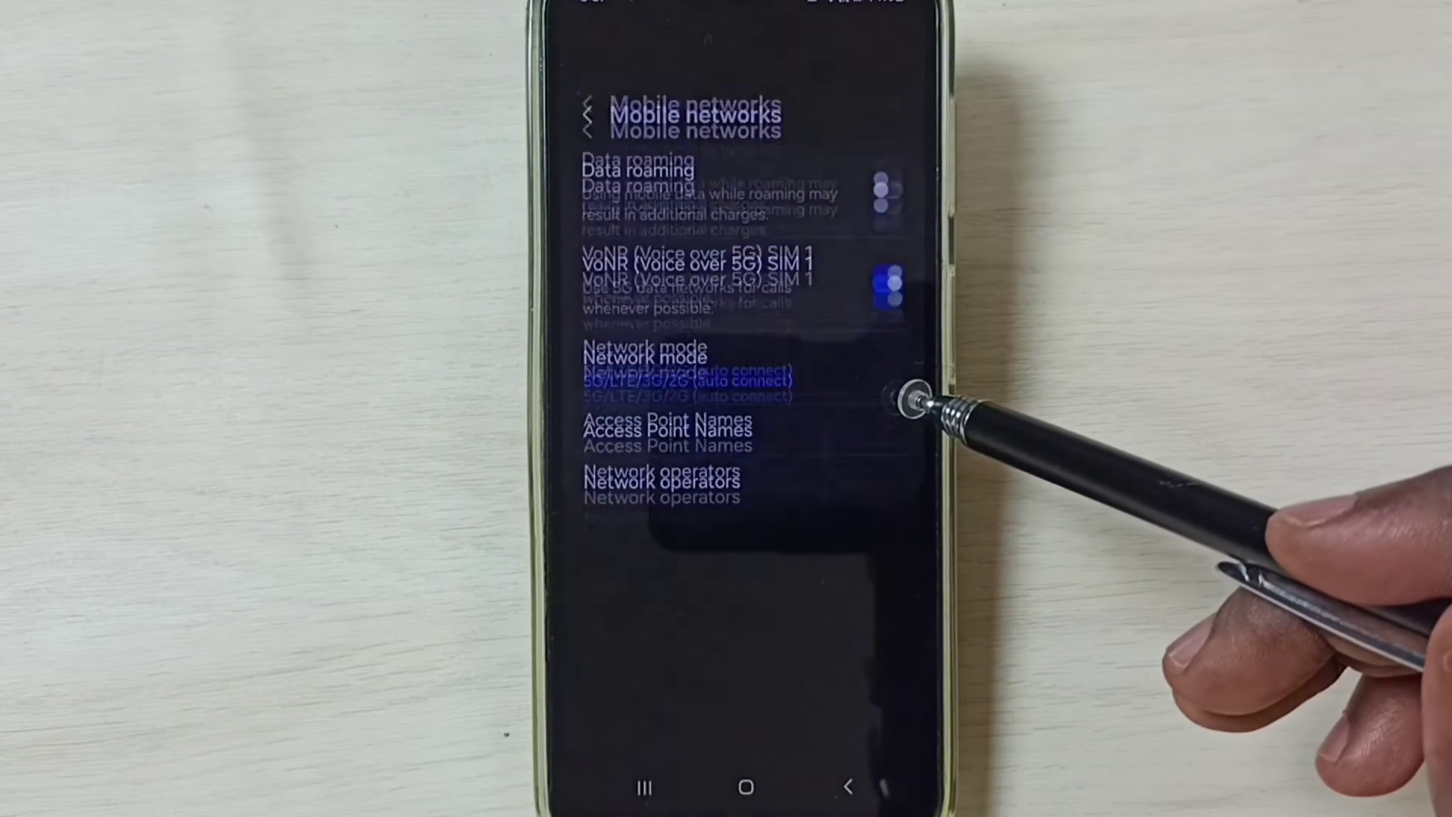
# Pick 5G/LTE/3G/2G (auto connect) as network mode and enable Data roaming.
pyautogui.click(874, 298)
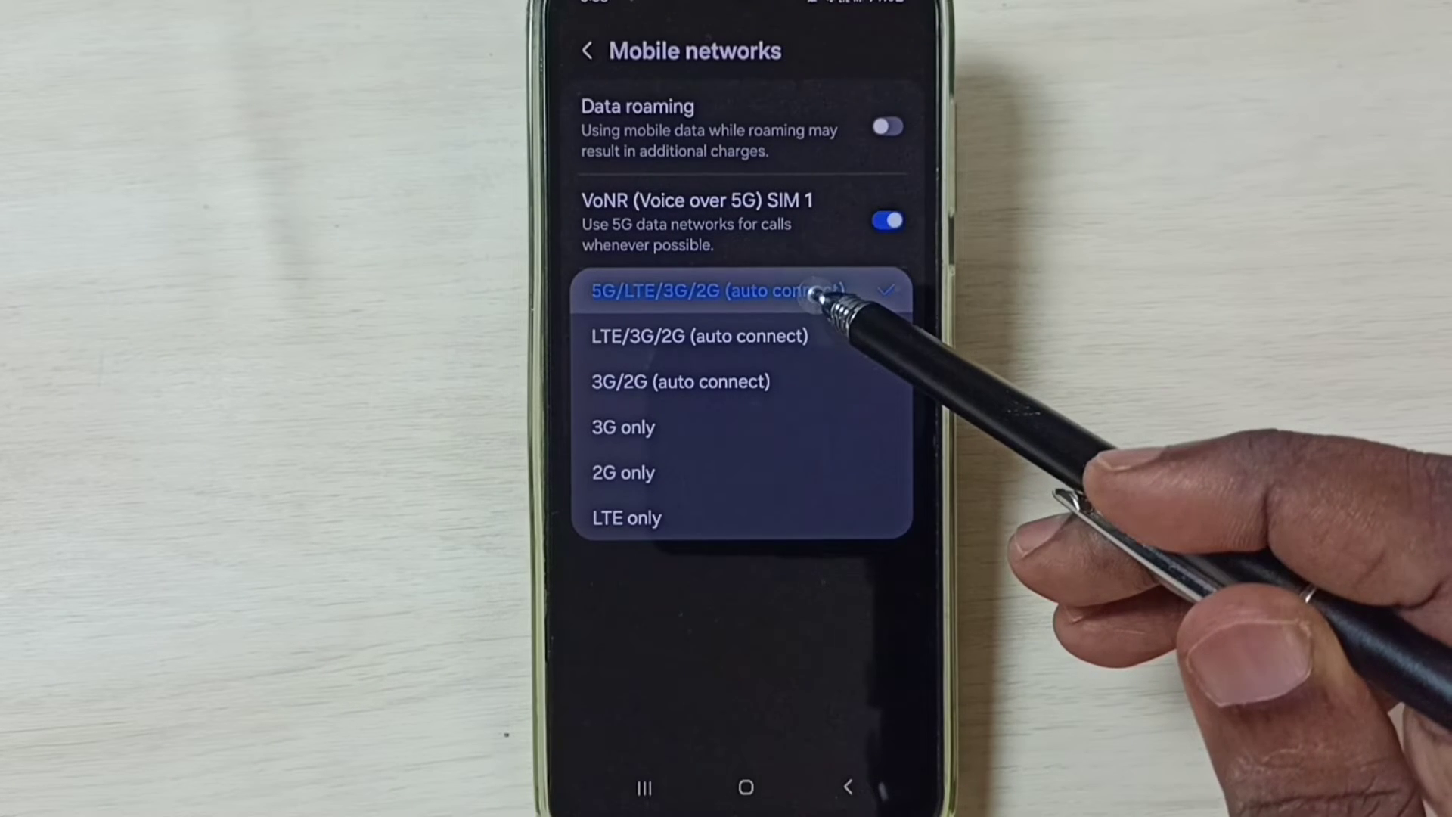
pyautogui.click(822, 293)
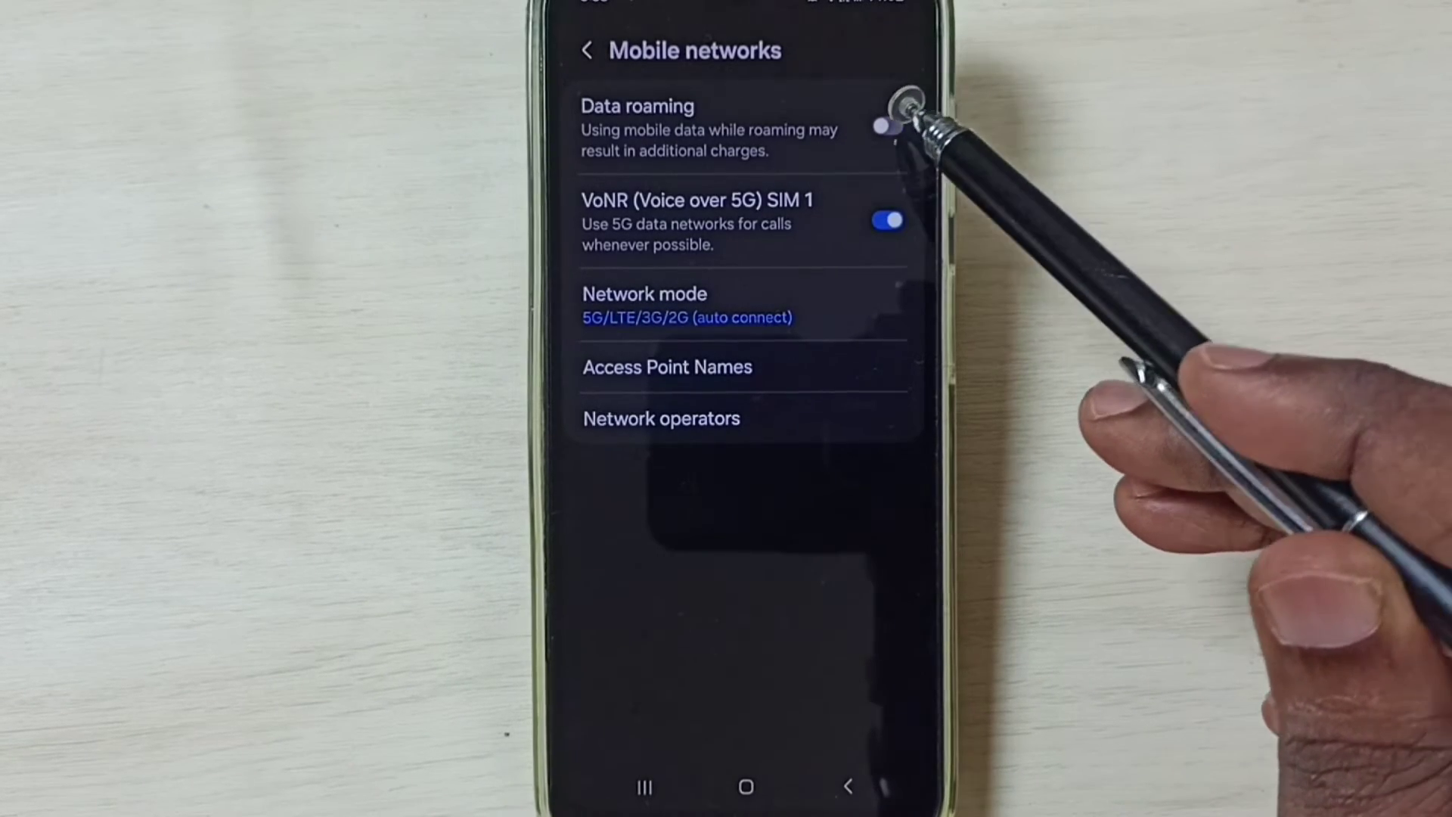
pyautogui.click(886, 129)
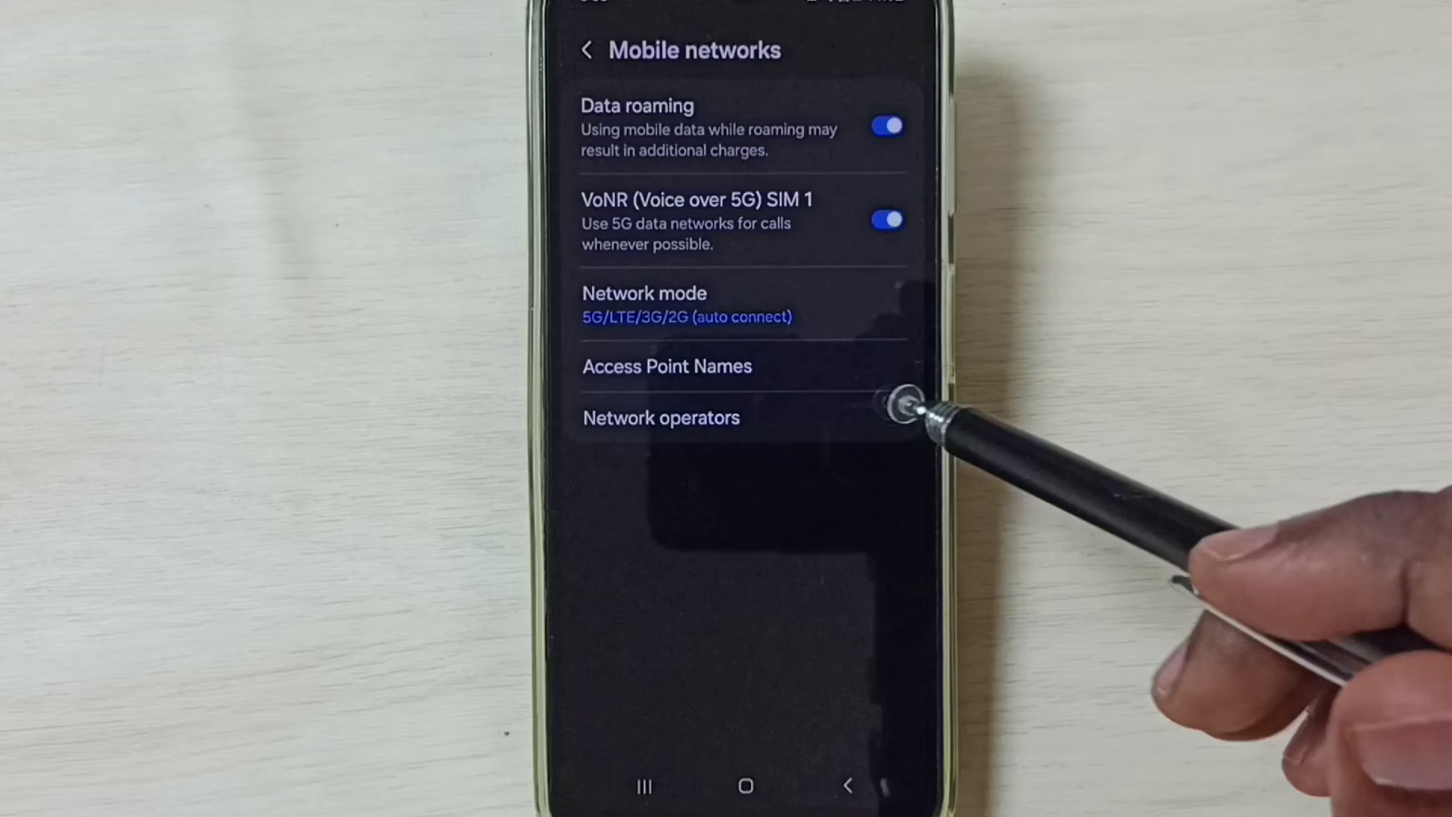
# Verify Network operators has Select automatically on, then go back.
pyautogui.click(872, 427)
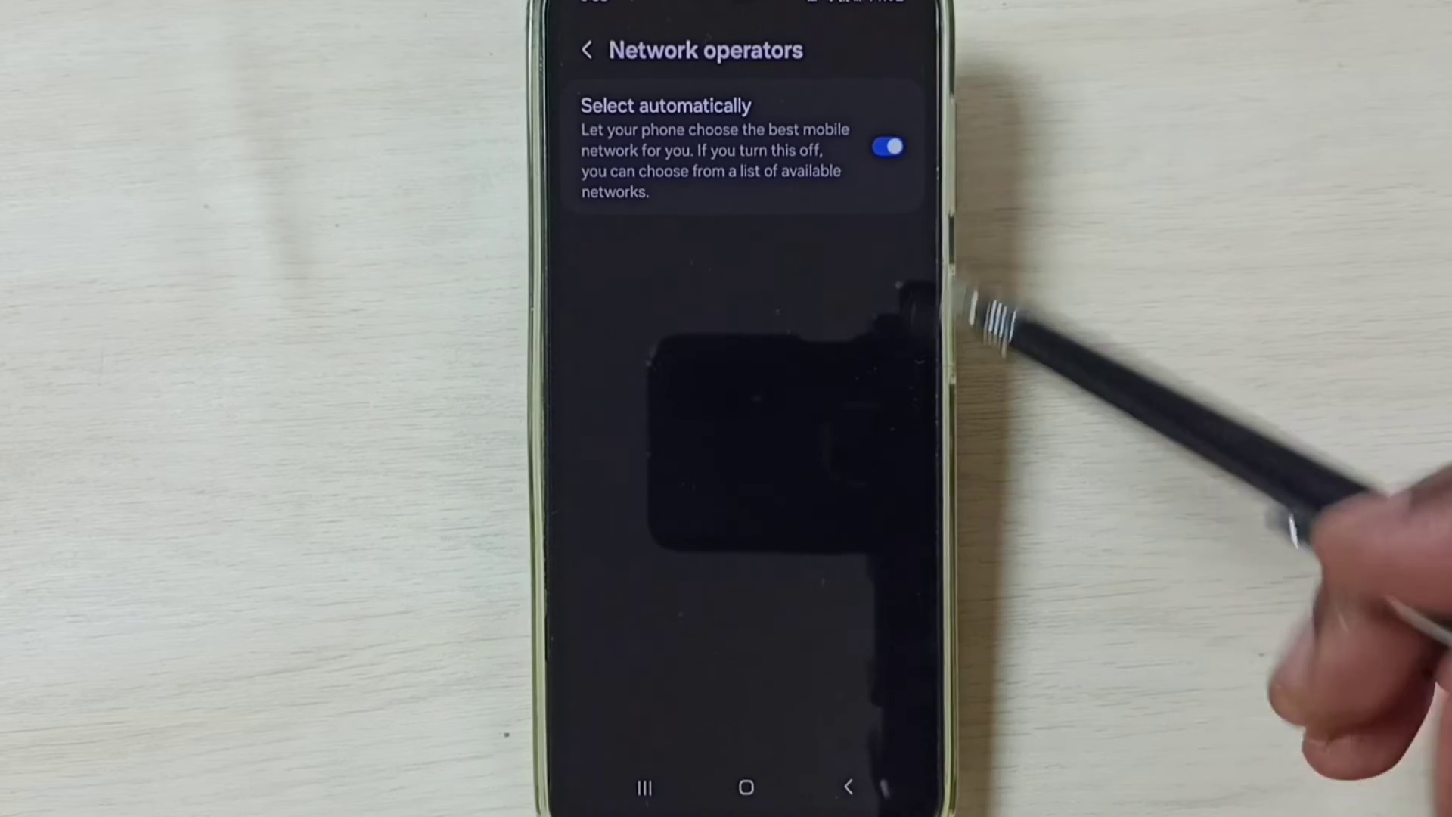
pyautogui.click(847, 785)
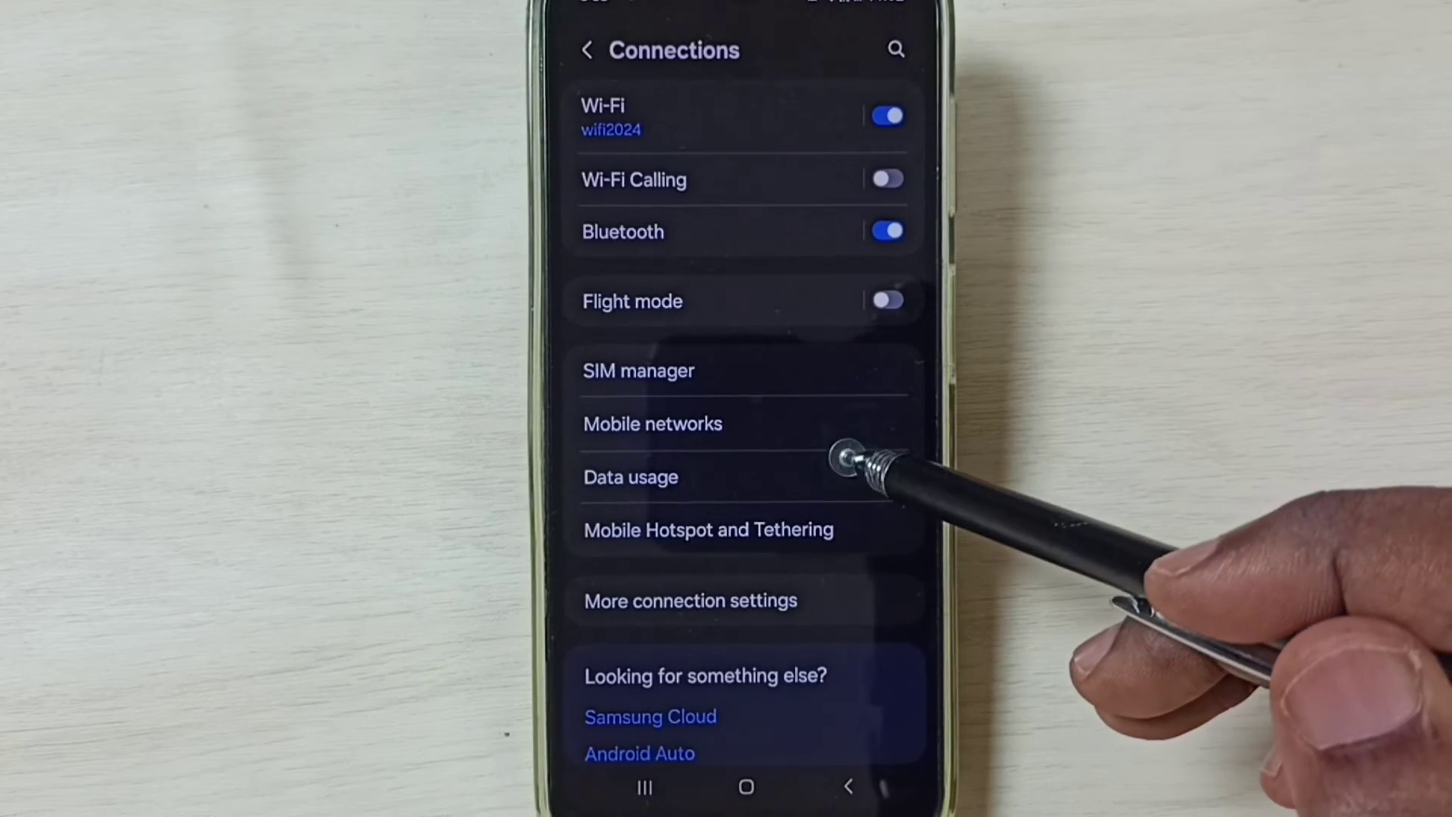
# On the Data usage page, turn Mobile data off and back on.
pyautogui.click(846, 468)
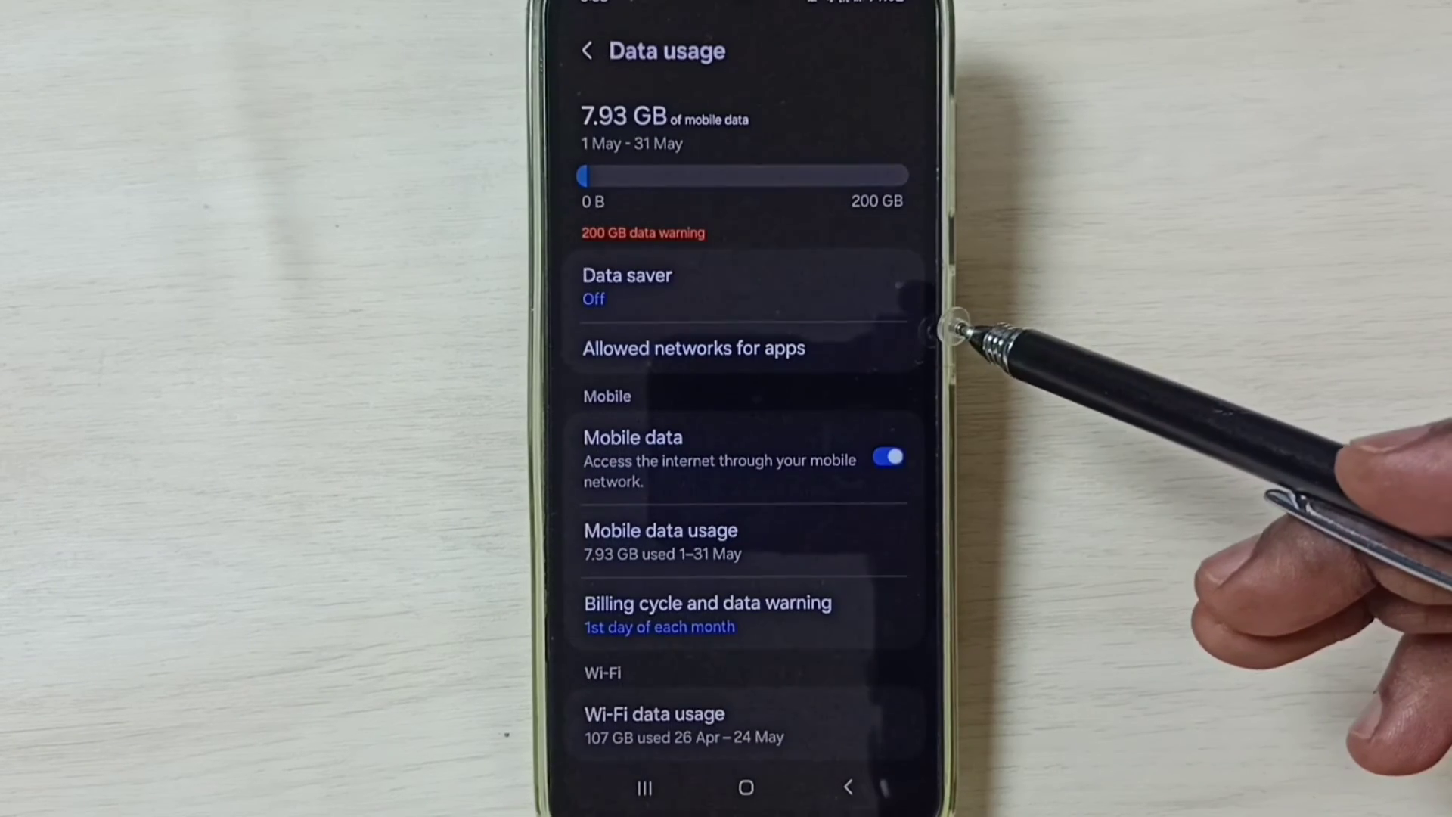
pyautogui.click(891, 455)
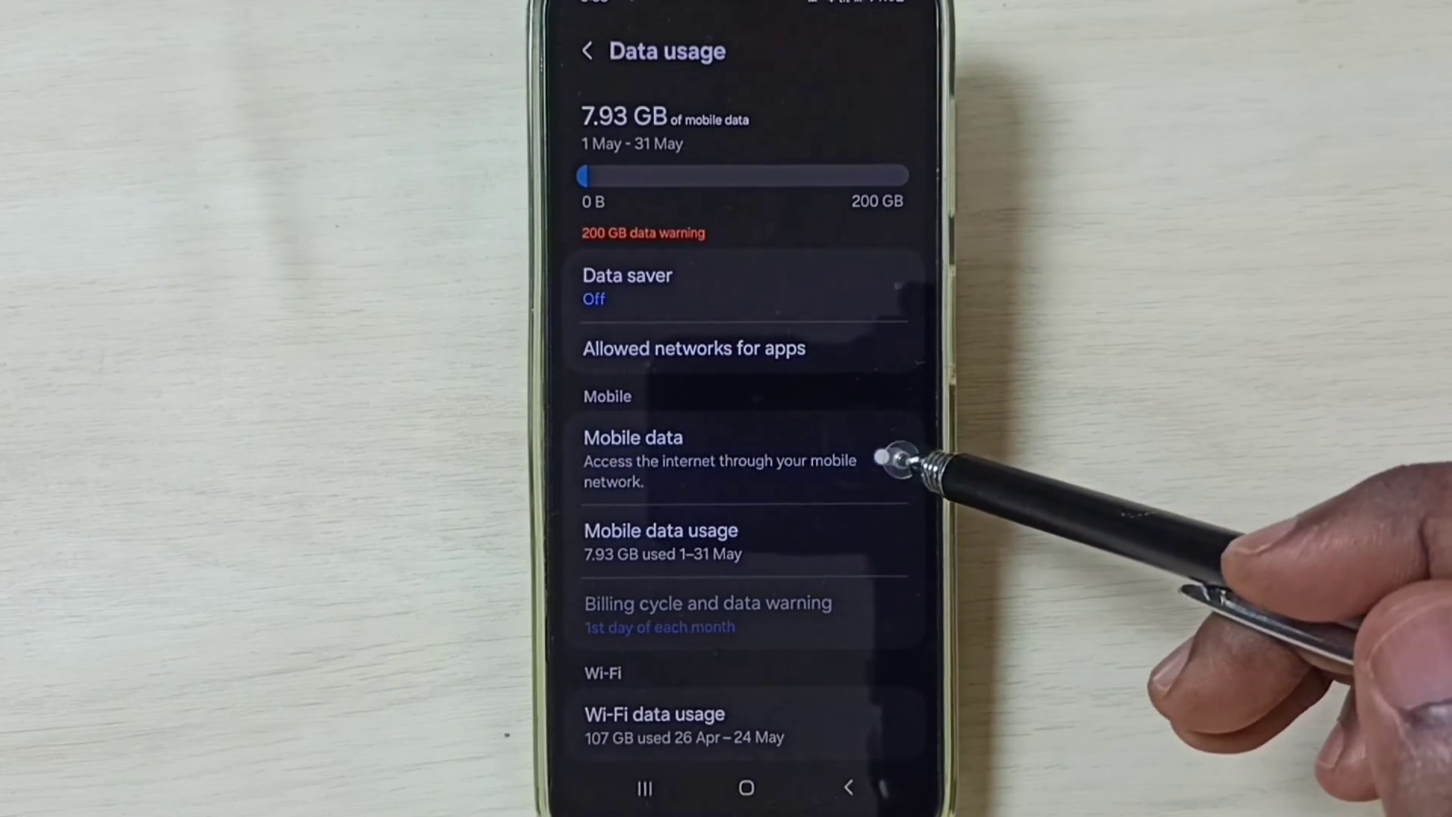
pyautogui.click(891, 454)
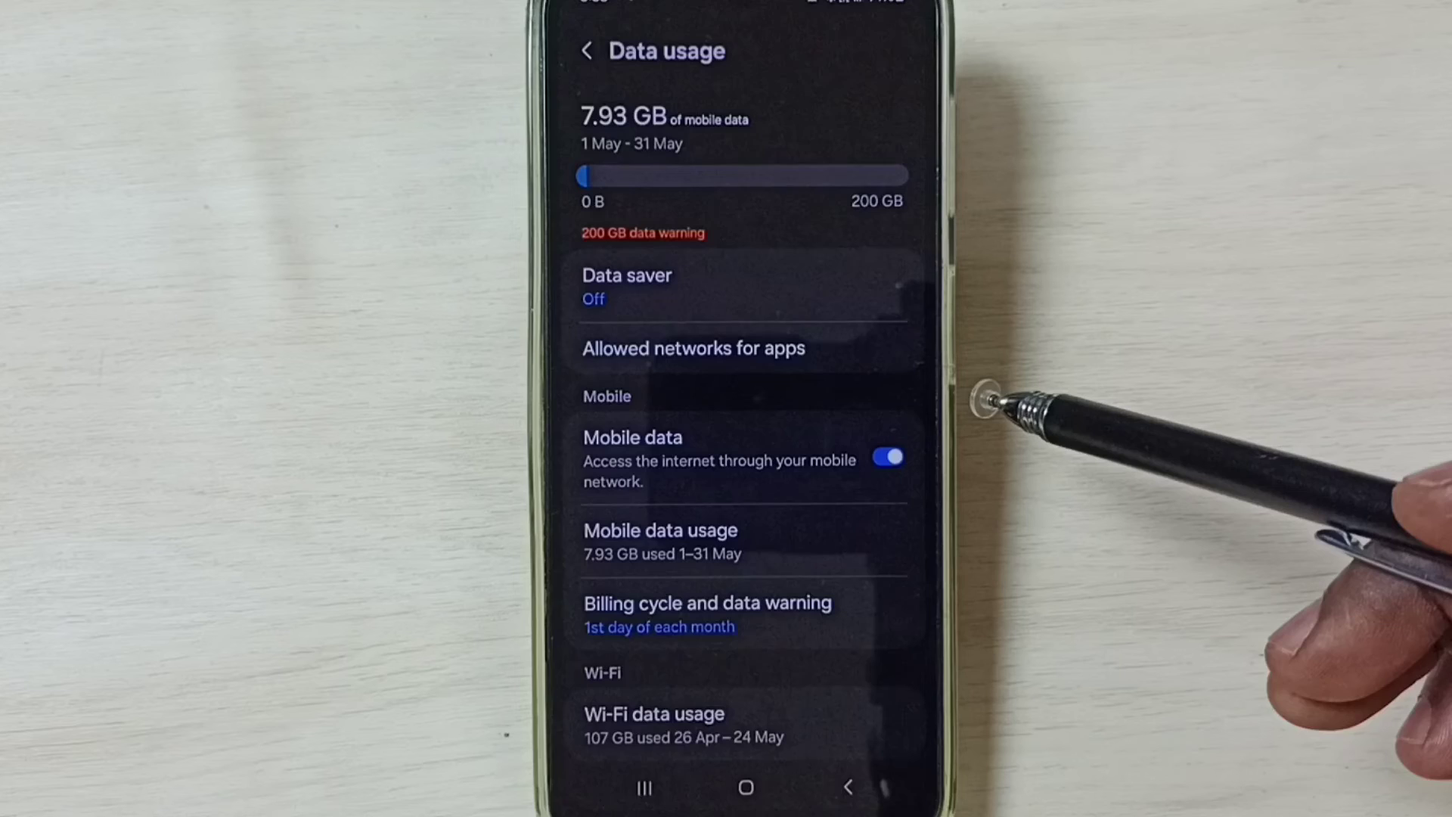